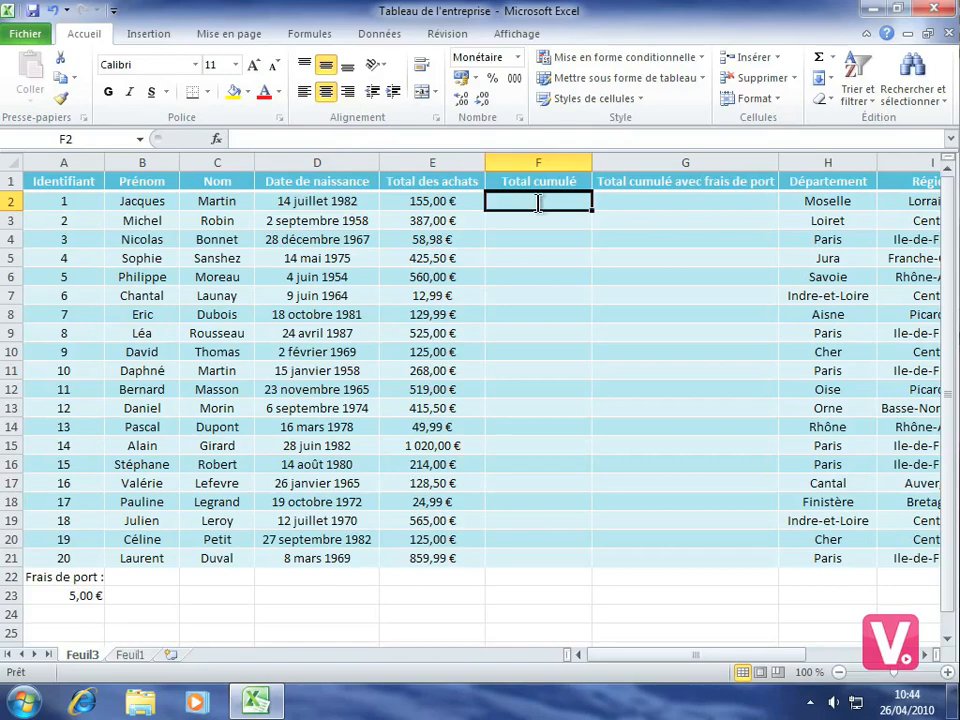
Enter the formula =E2 in cell F2 to start the Total cumulé column
type("=")
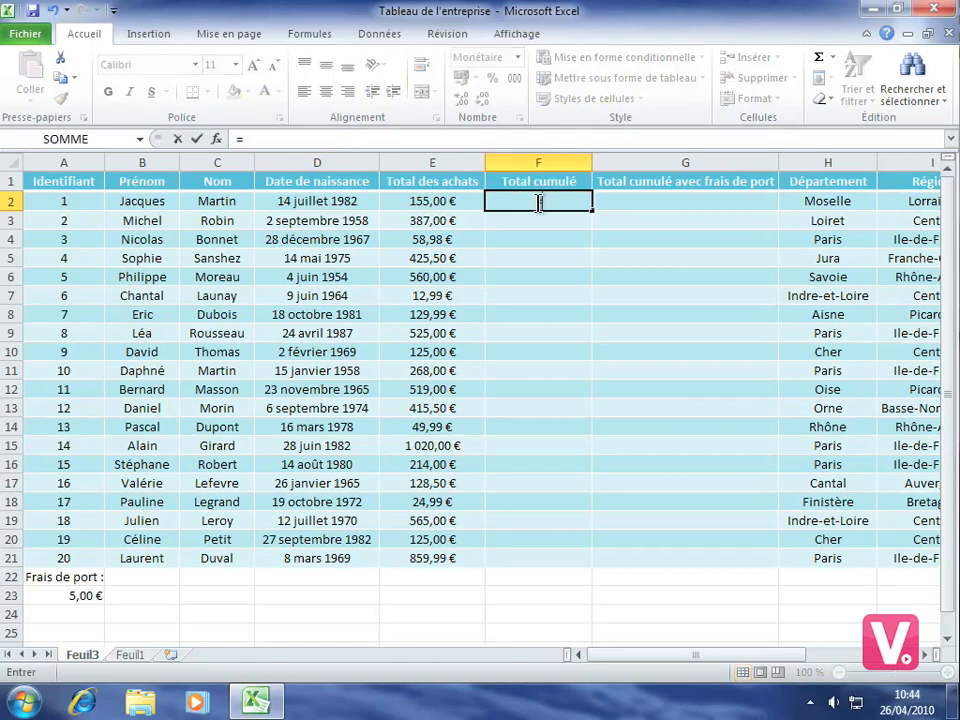
left_click(422, 202)
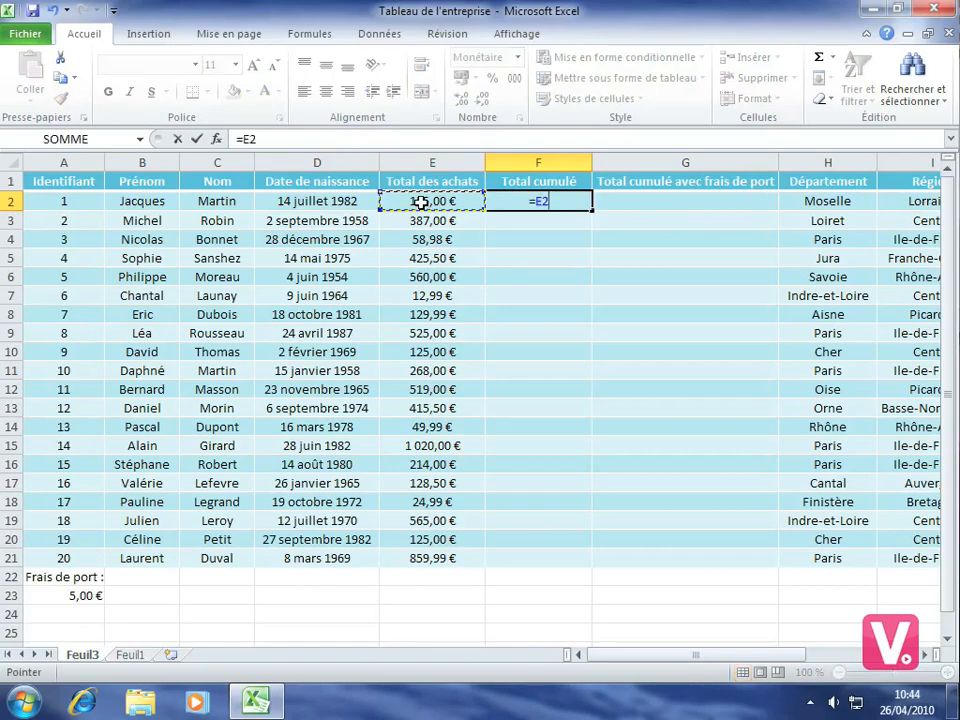
key("Return")
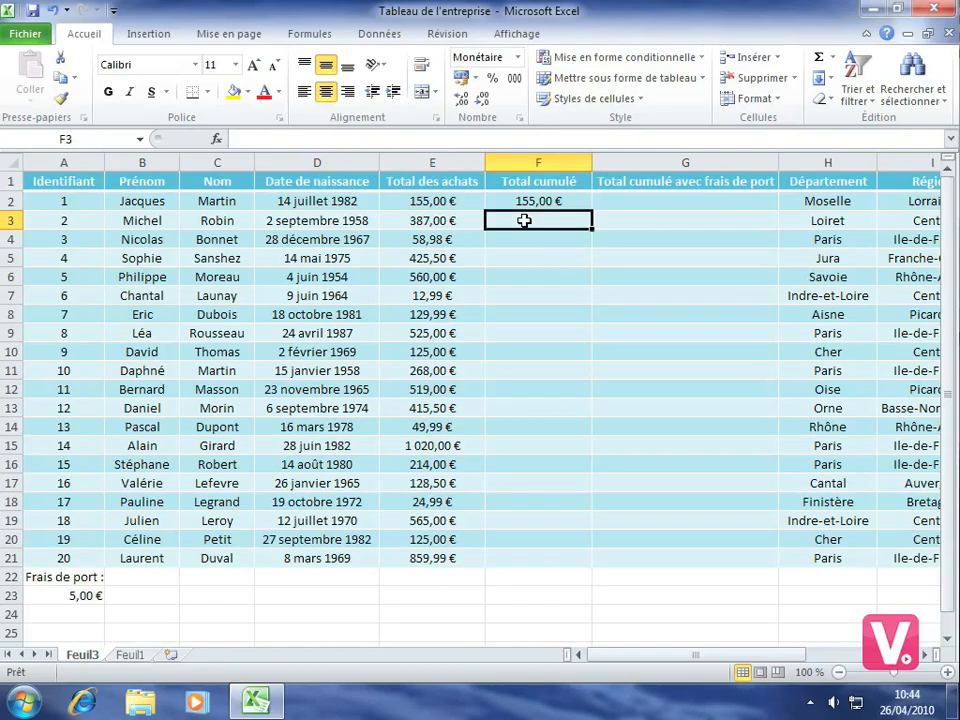
Enter the formula =F2+E3 in cell F3 to add the second purchase to the running total
type("=")
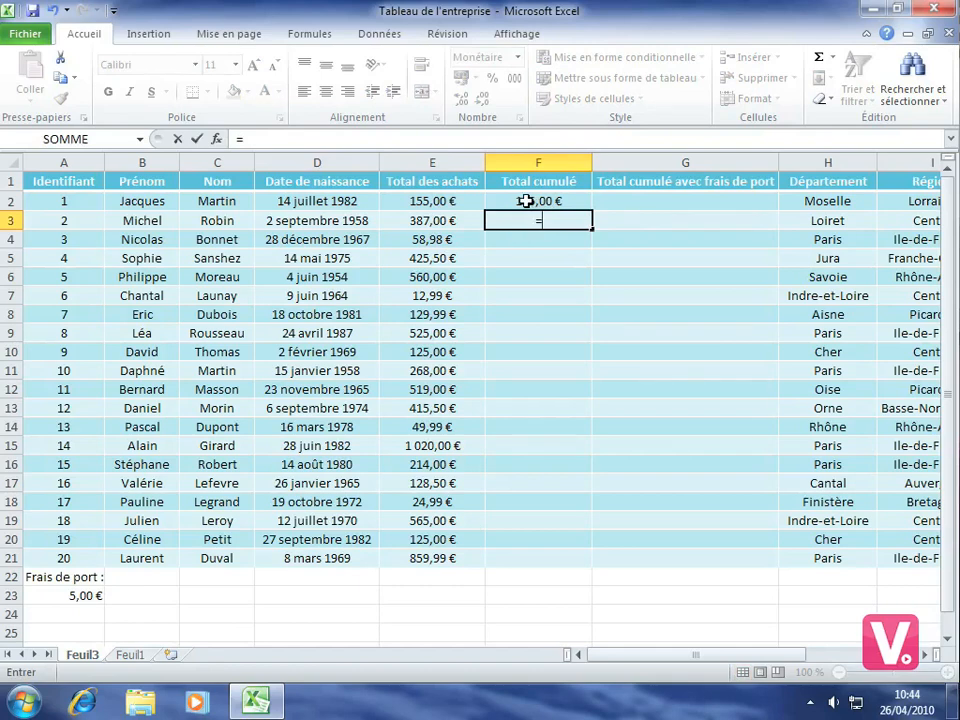
left_click(528, 201)
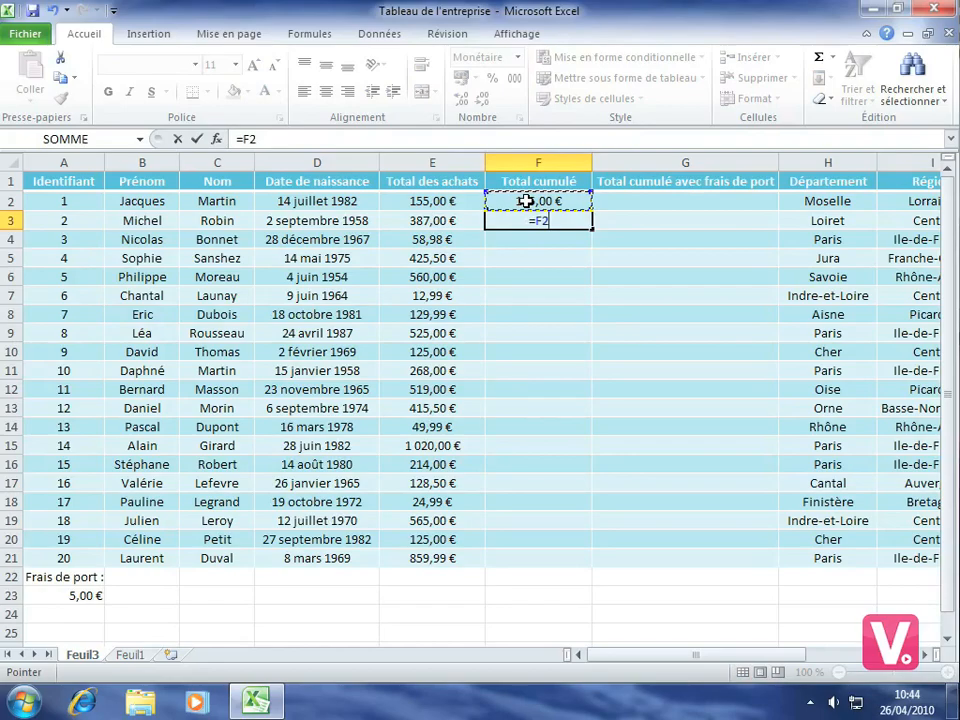
type("+")
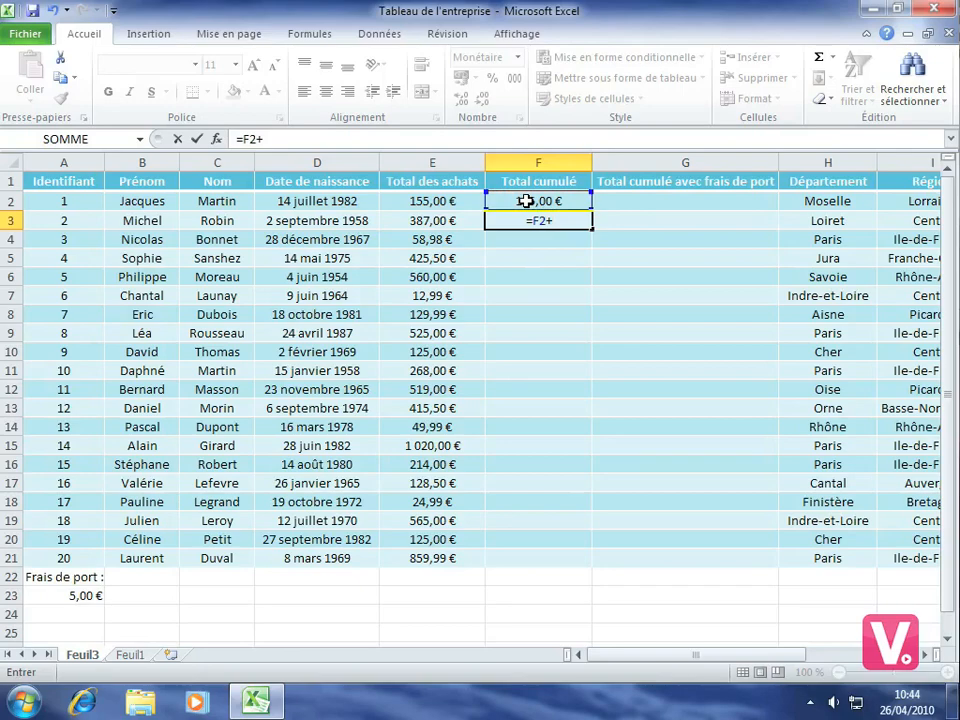
left_click(438, 222)
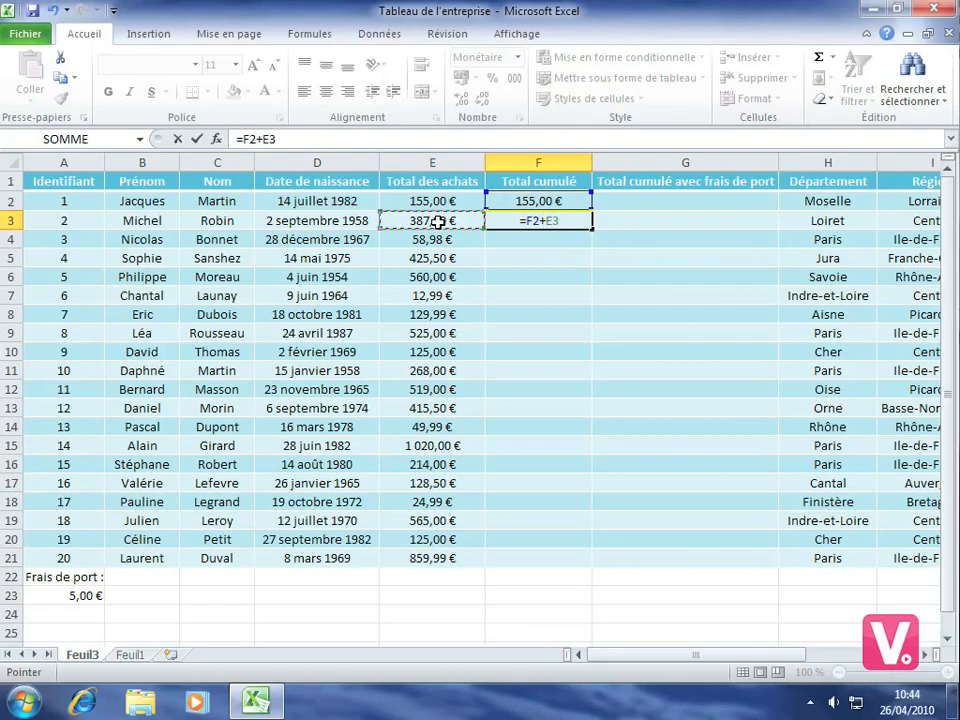
key("Return")
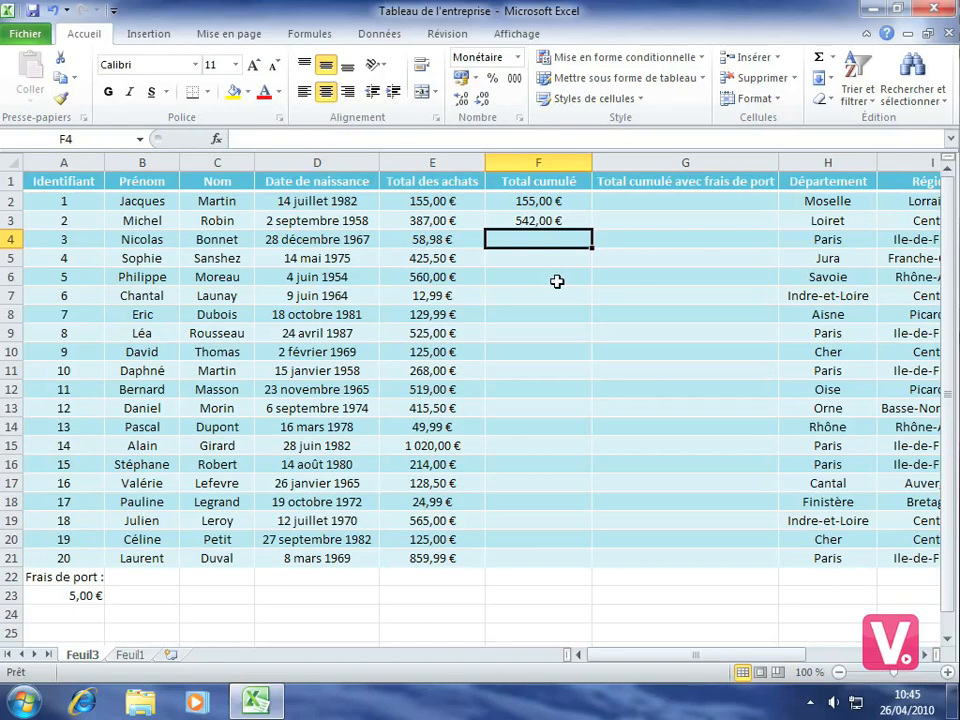
Fill the running-total formula from F3 down to F21
left_click(527, 221)
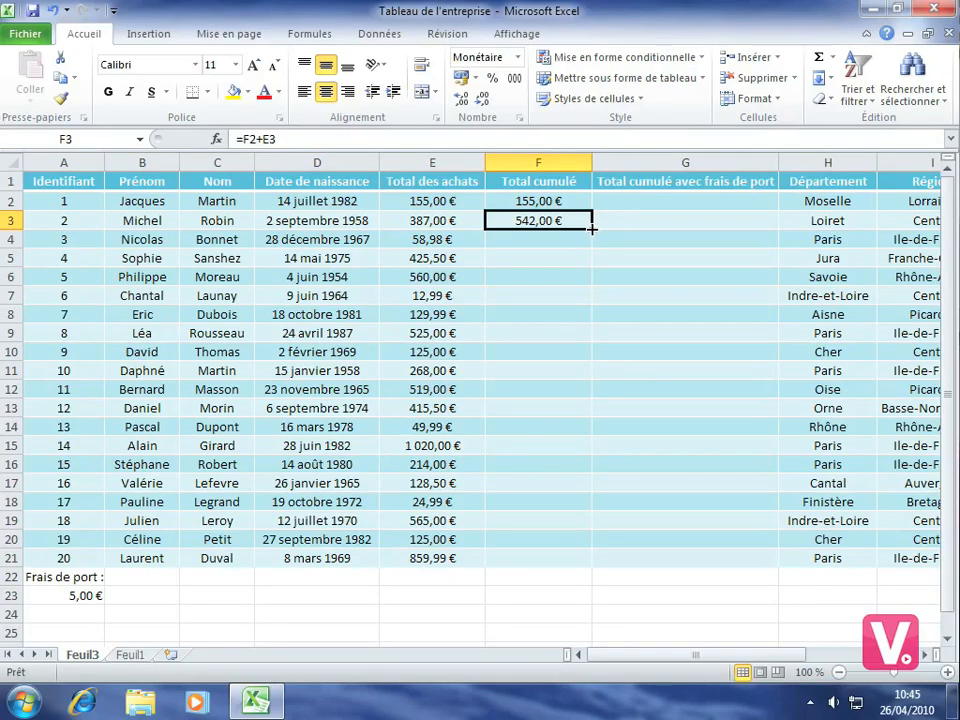
left_click_drag(591, 229, 591, 229)
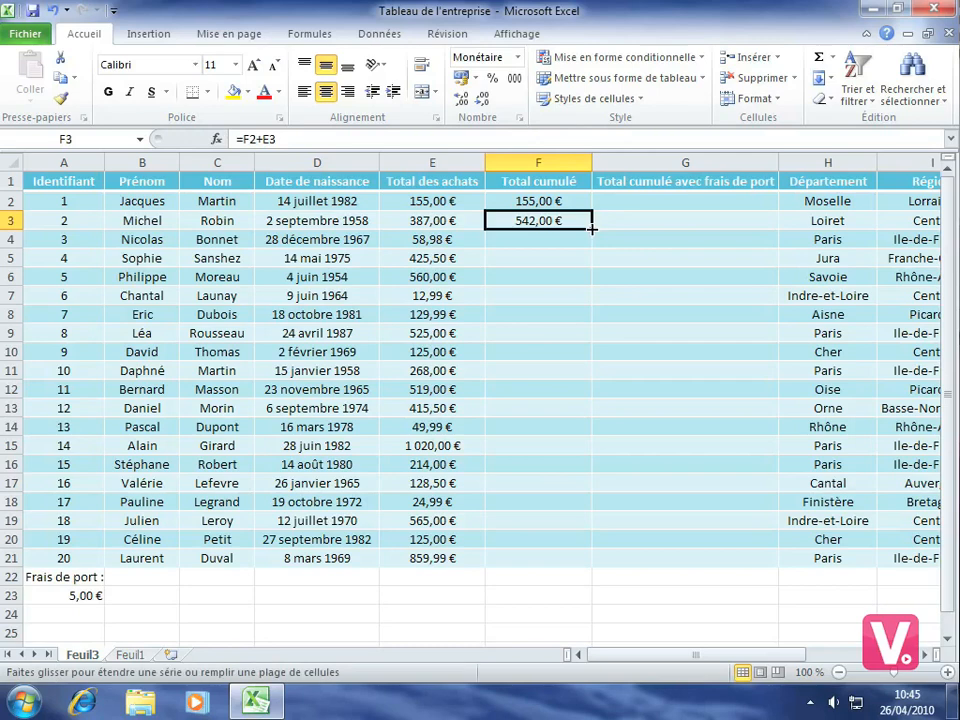
left_click_drag(591, 229, 540, 572)
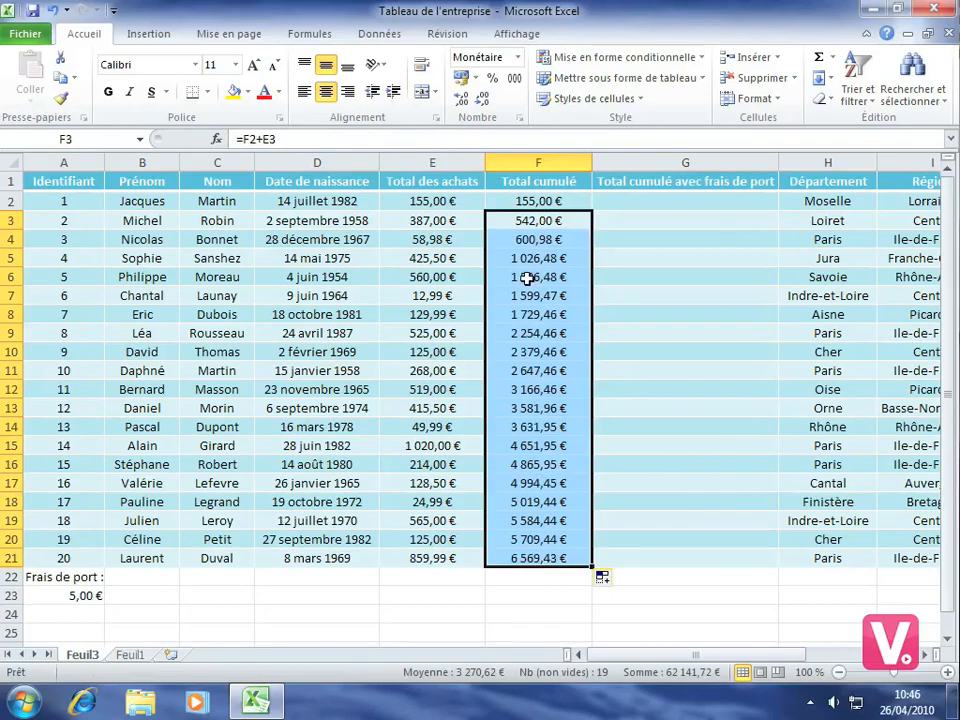
left_click(540, 427)
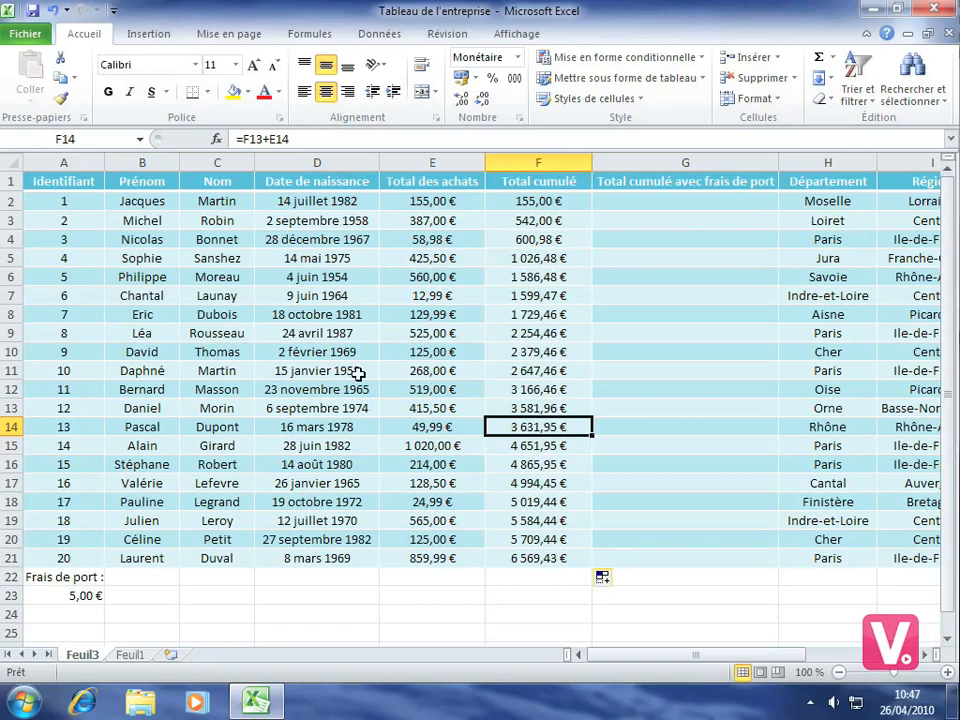
Enter the formula =F2+A23 in cell G2 to add the shipping cost to the cumulative total
left_click(630, 200)
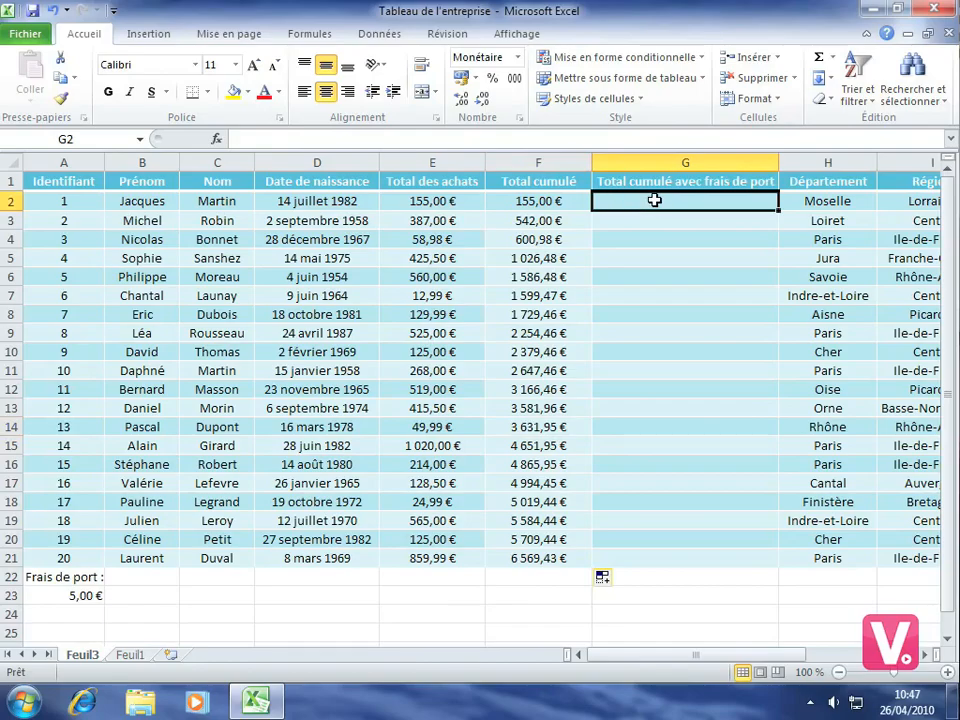
type("=")
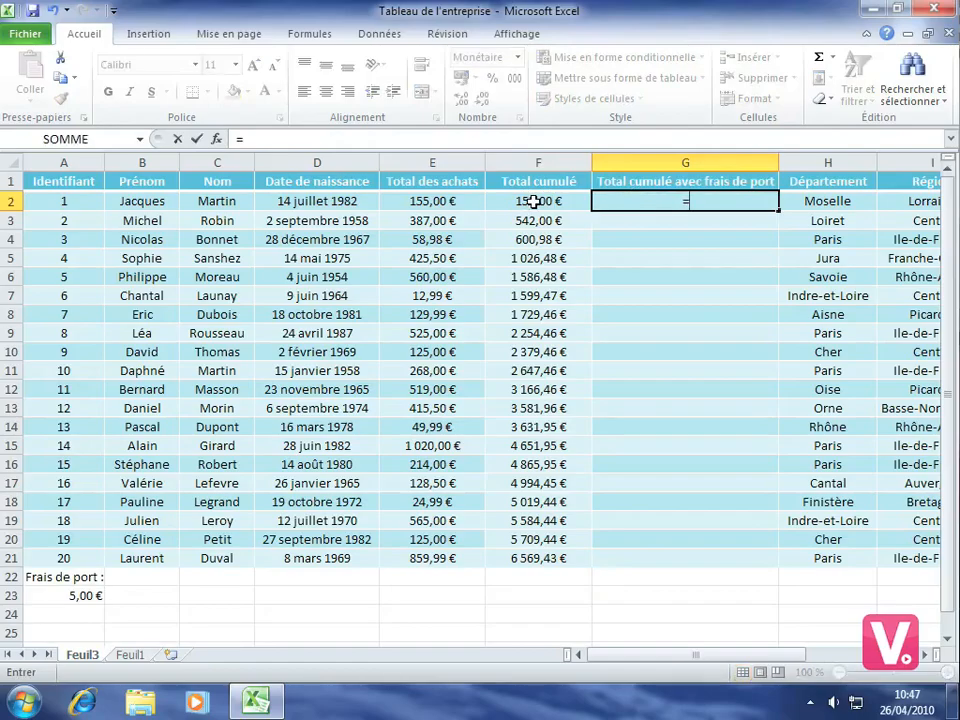
left_click(531, 201)
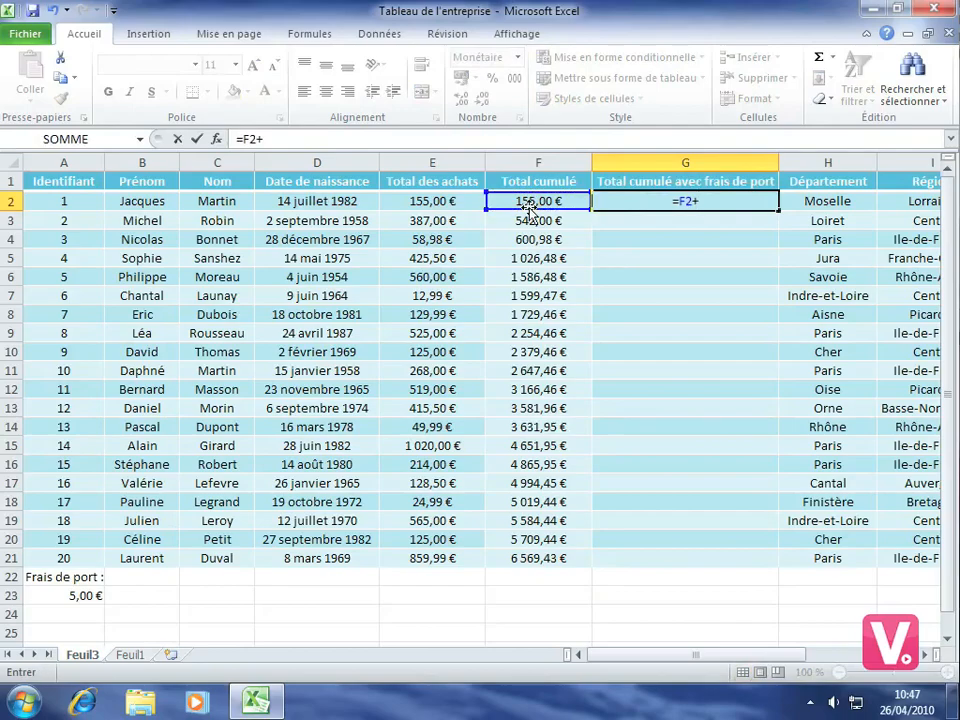
left_click(64, 595)
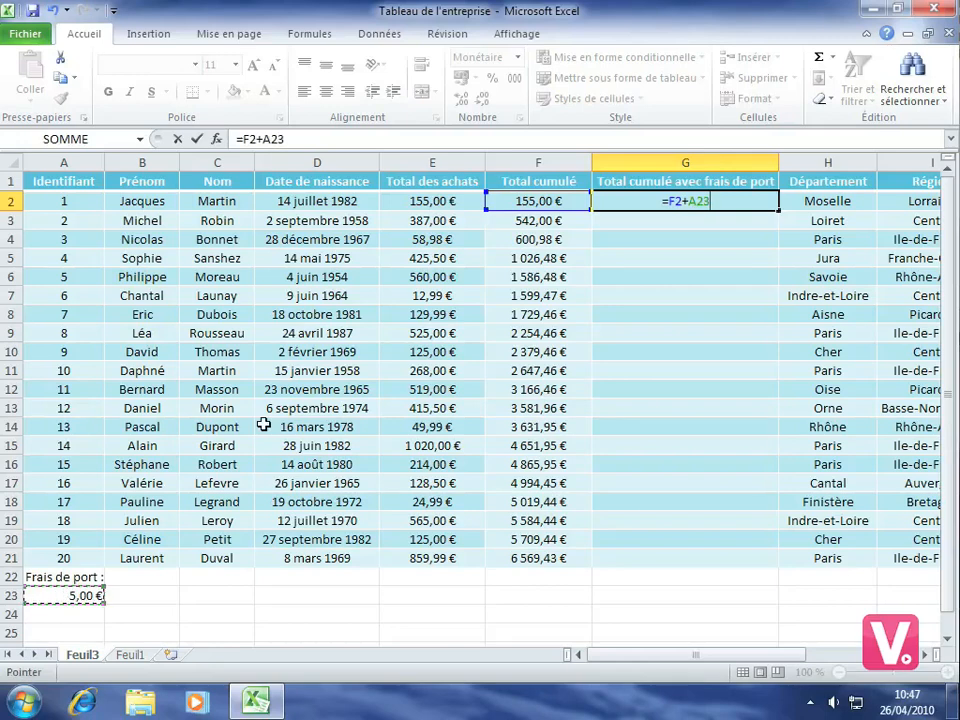
key("Return")
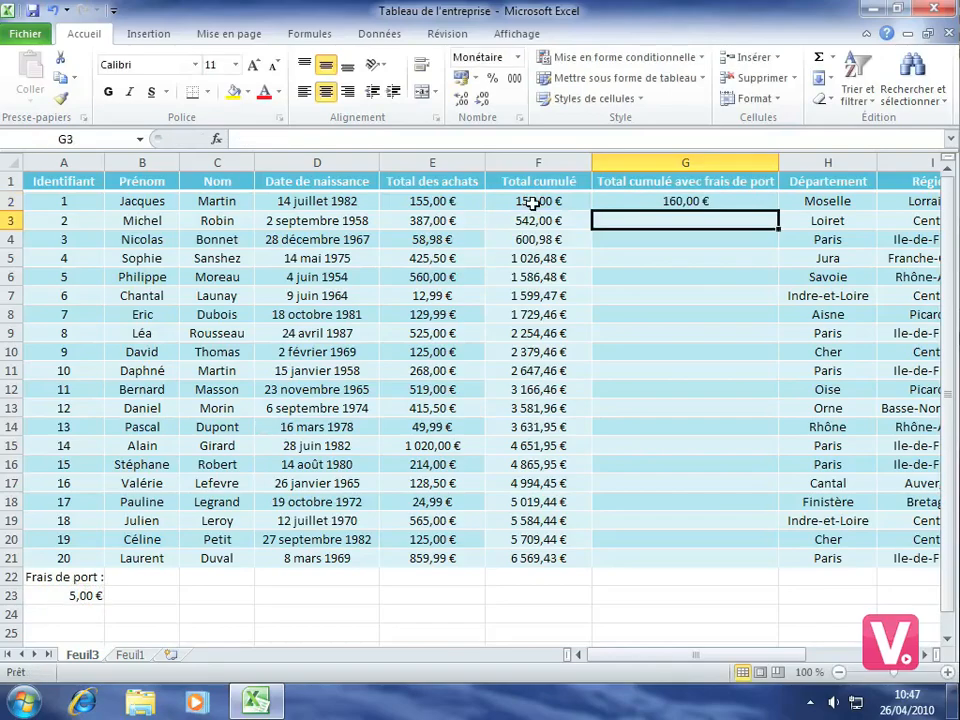
Try filling the G2 formula down to G6, and compare the references used in G2 and G3
left_click(653, 202)
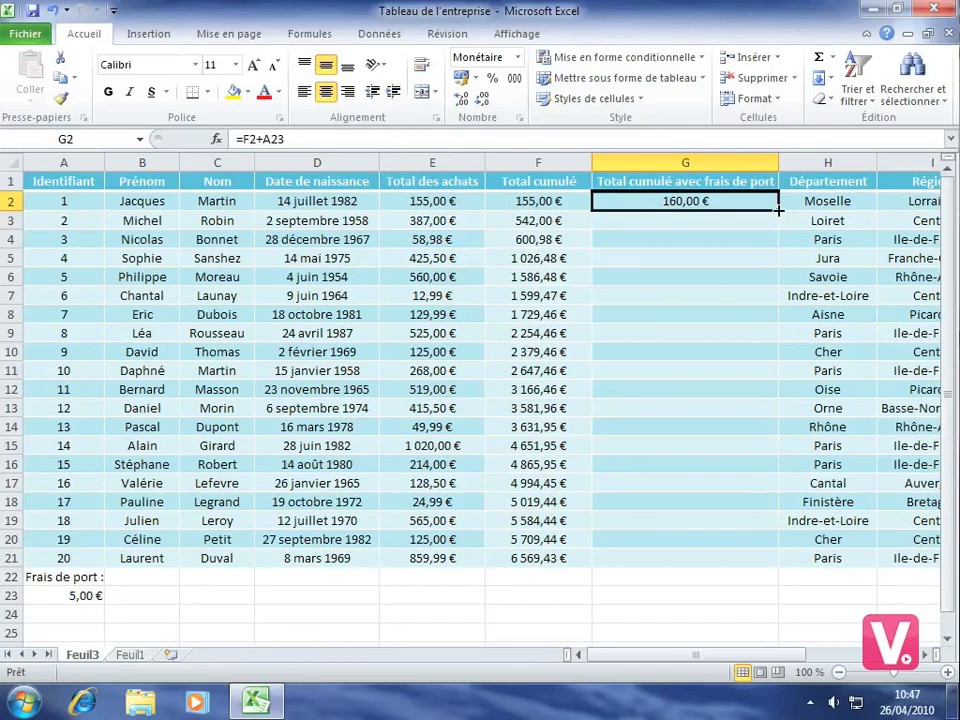
left_click_drag(778, 210, 770, 279)
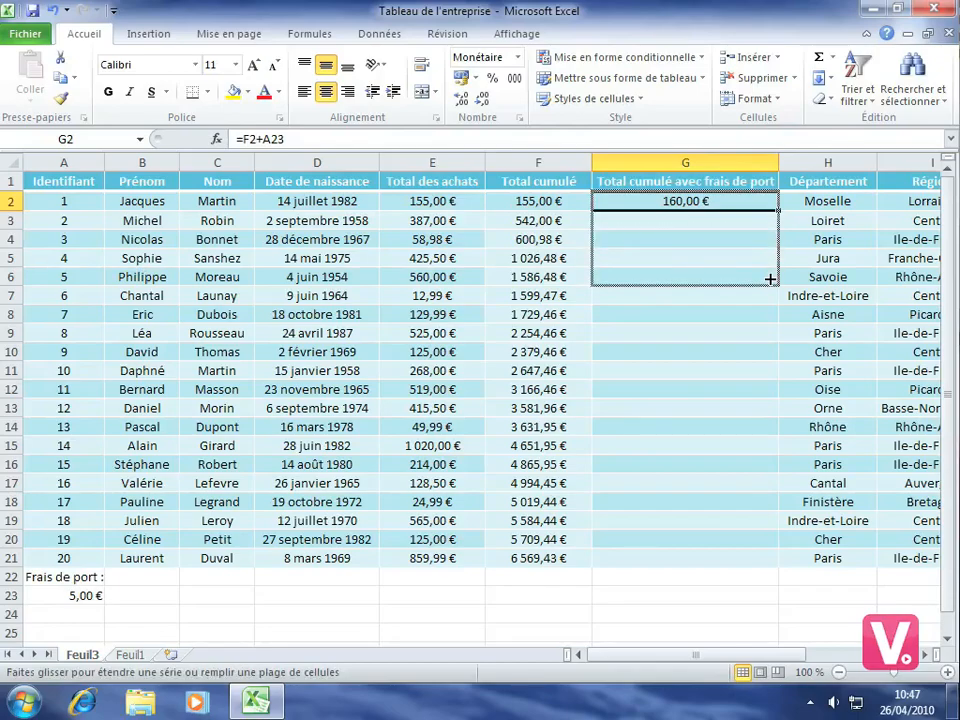
left_click_drag(770, 279, 768, 278)
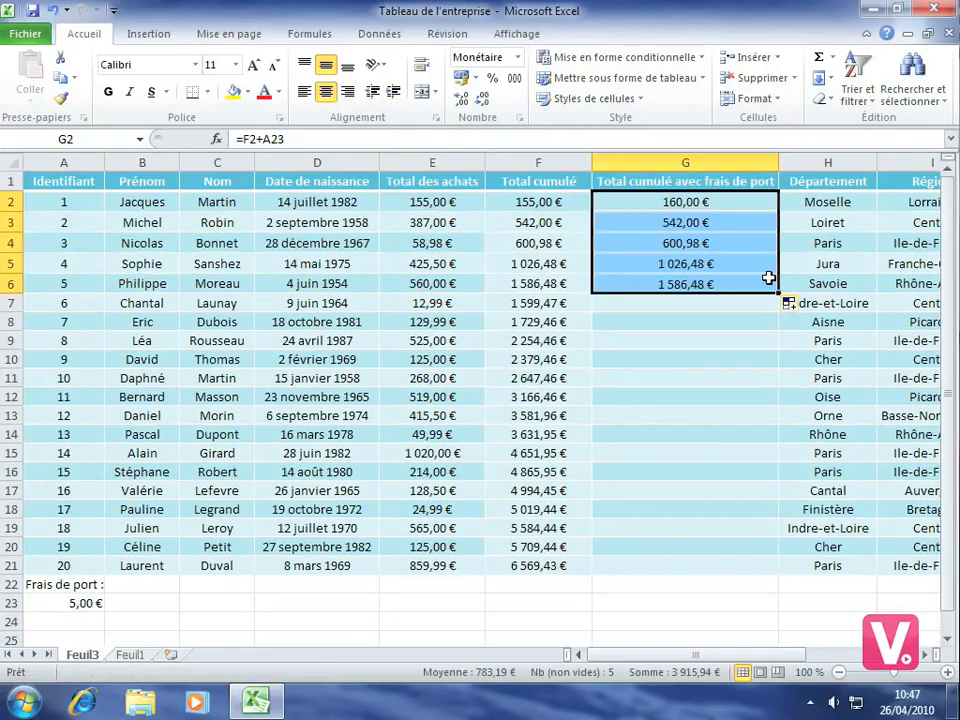
left_click(675, 222)
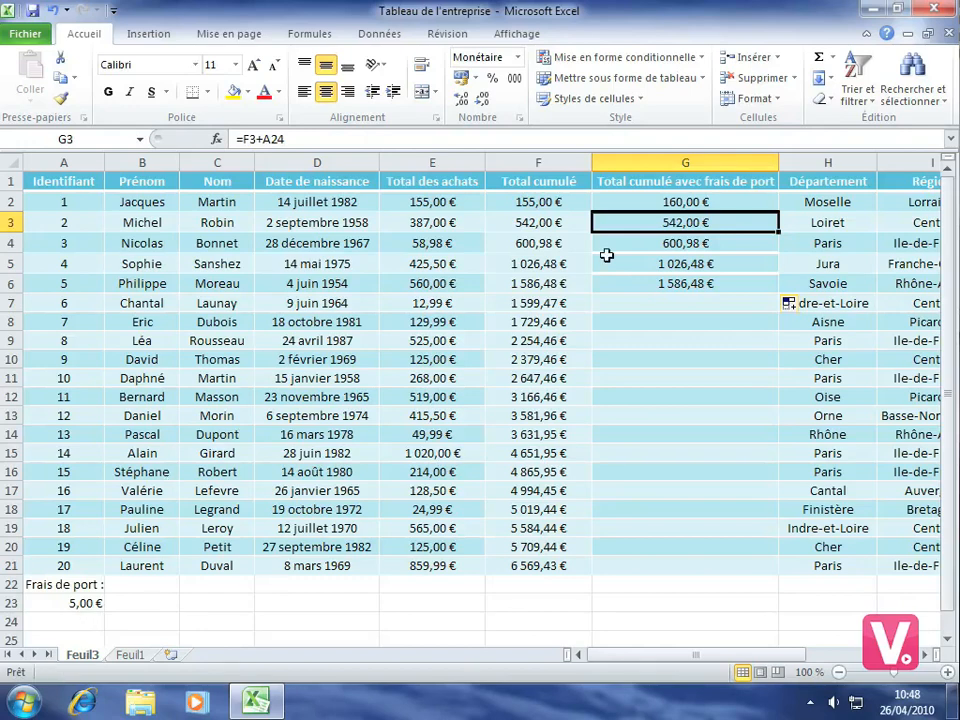
left_click(639, 202)
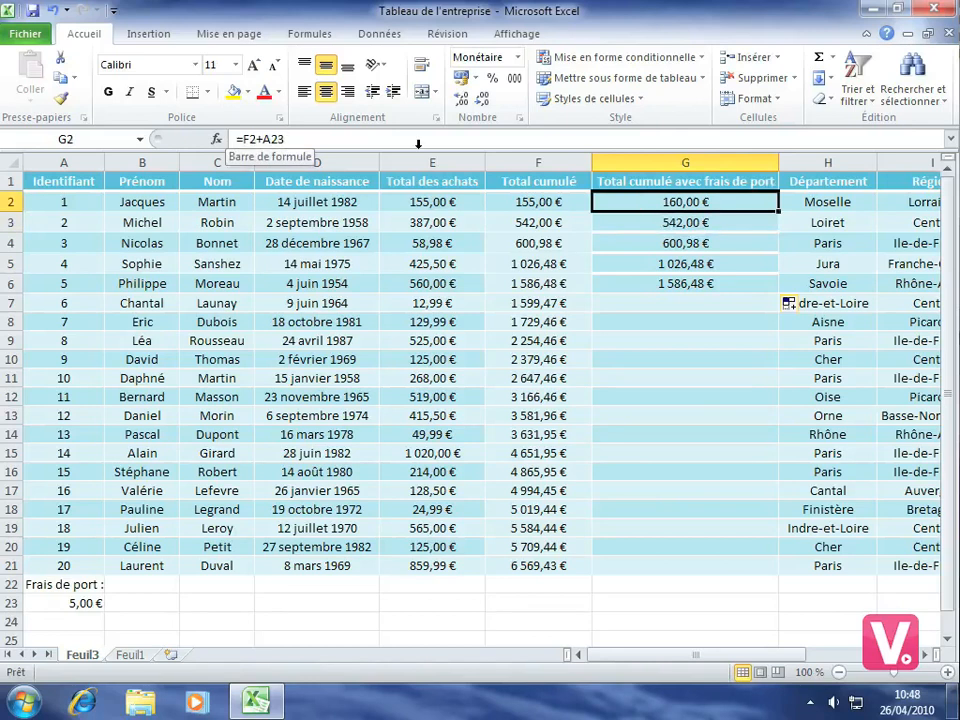
left_click(662, 223)
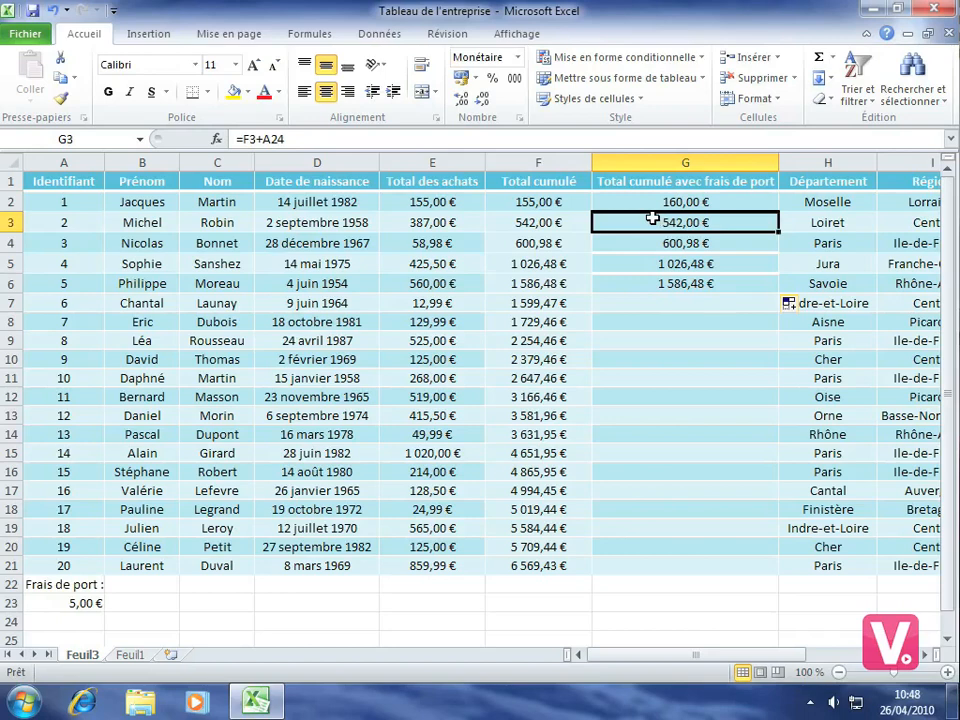
Change the formula in G2 to =F2+A$23 to lock the row of the shipping cost reference
left_click(649, 202)
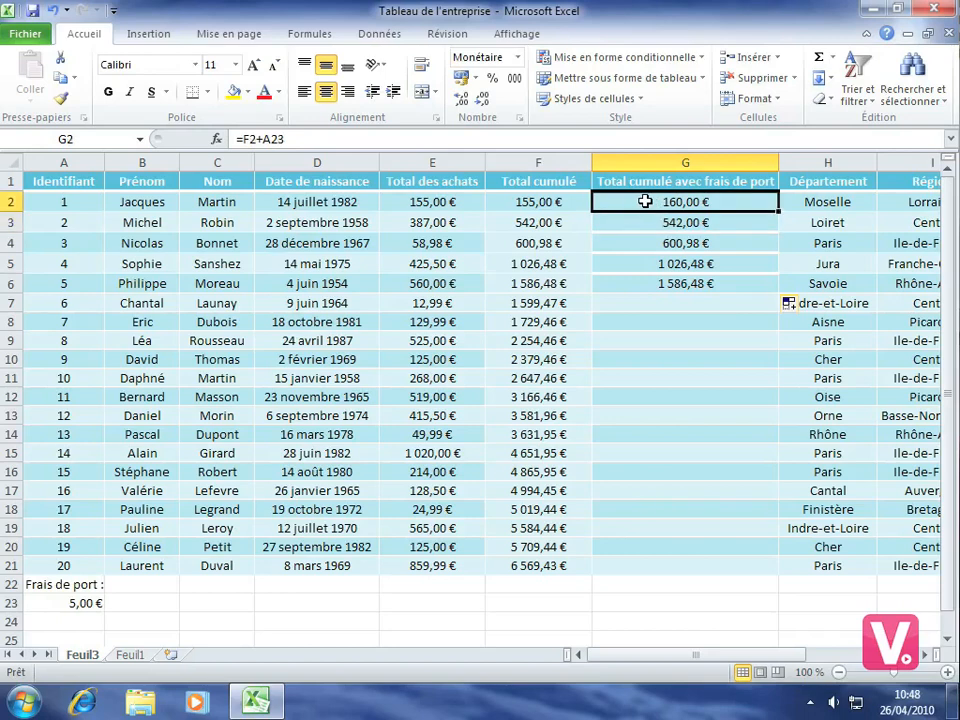
left_click(272, 139)
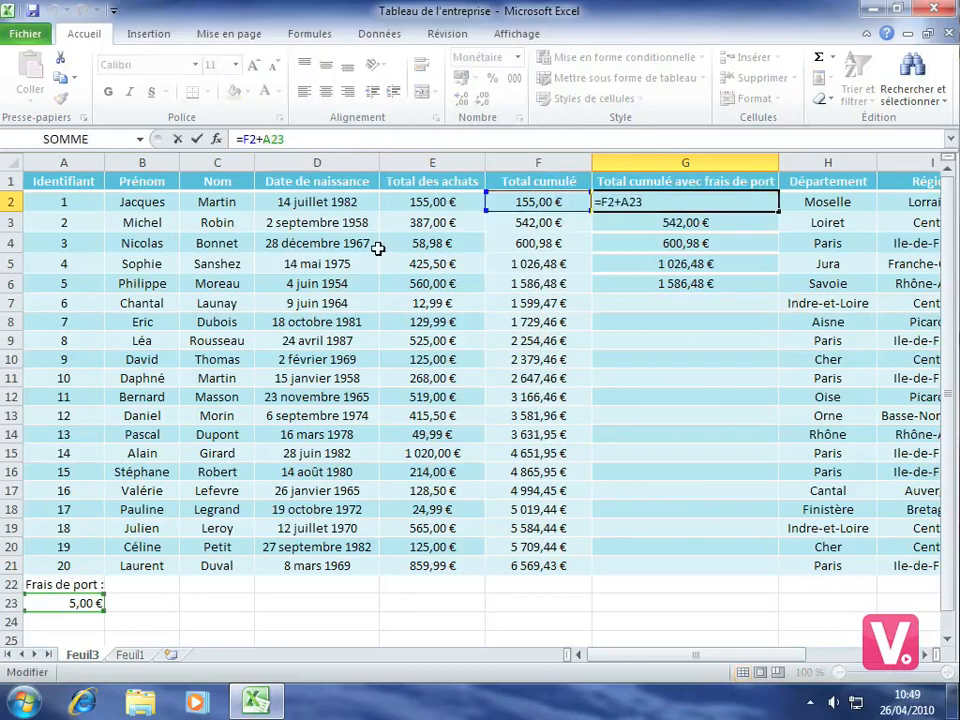
type("$")
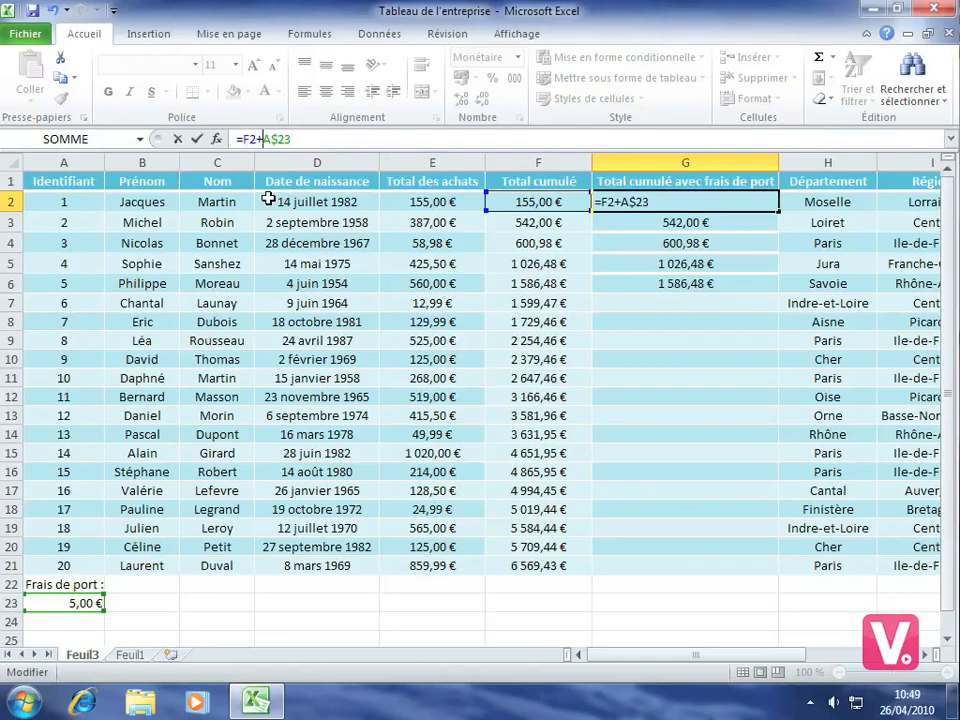
key("Return")
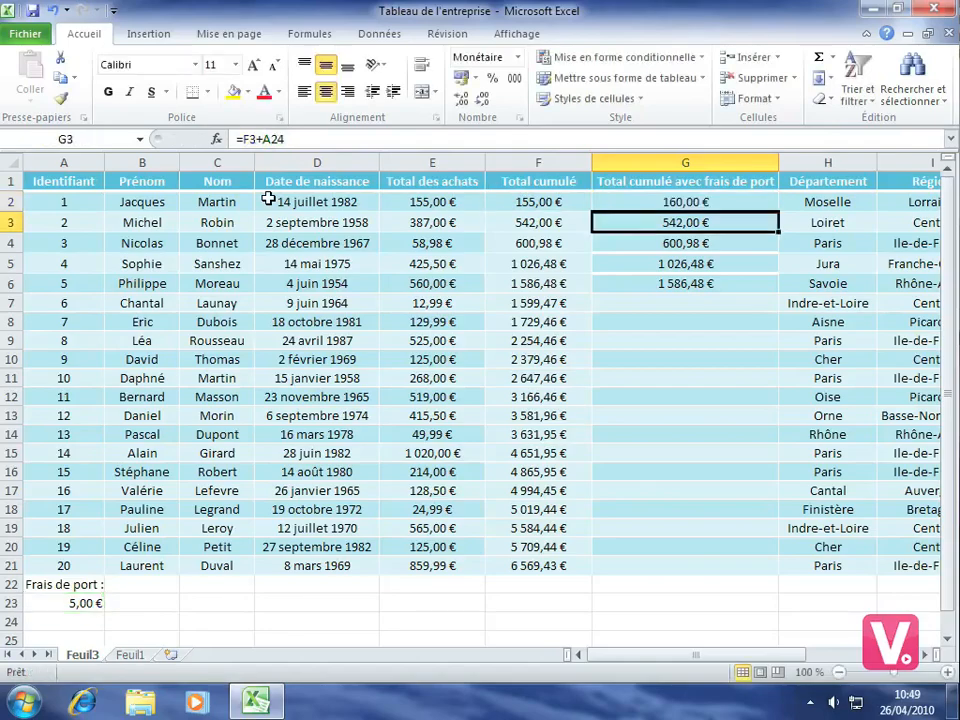
Fill the corrected formula from G2 down to G21 in the Total cumulé avec frais de port column
left_click(705, 202)
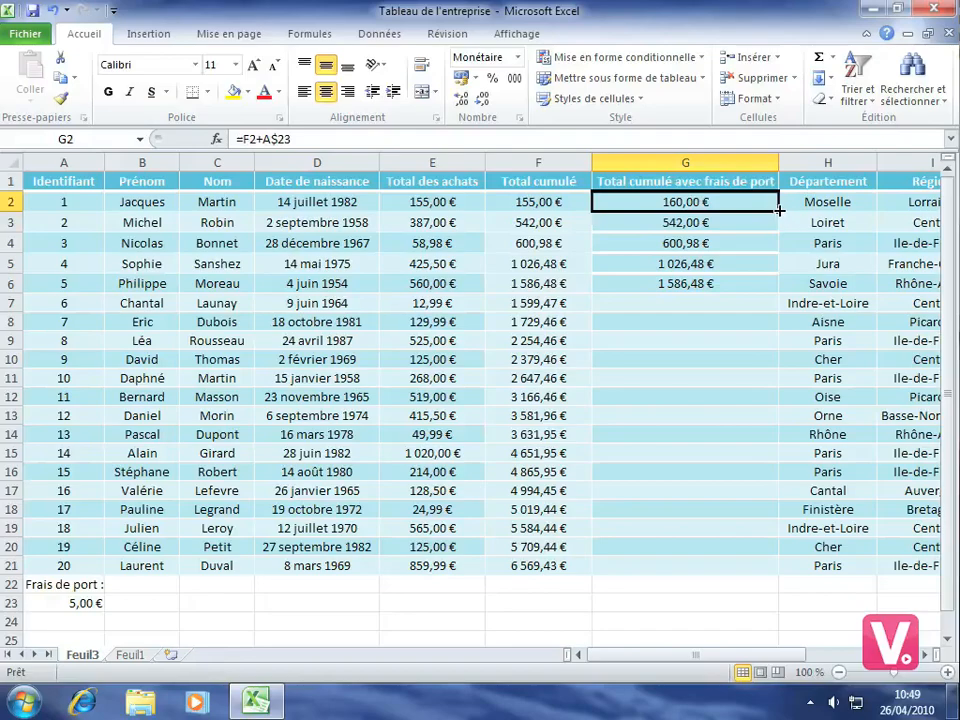
left_click_drag(779, 210, 741, 573)
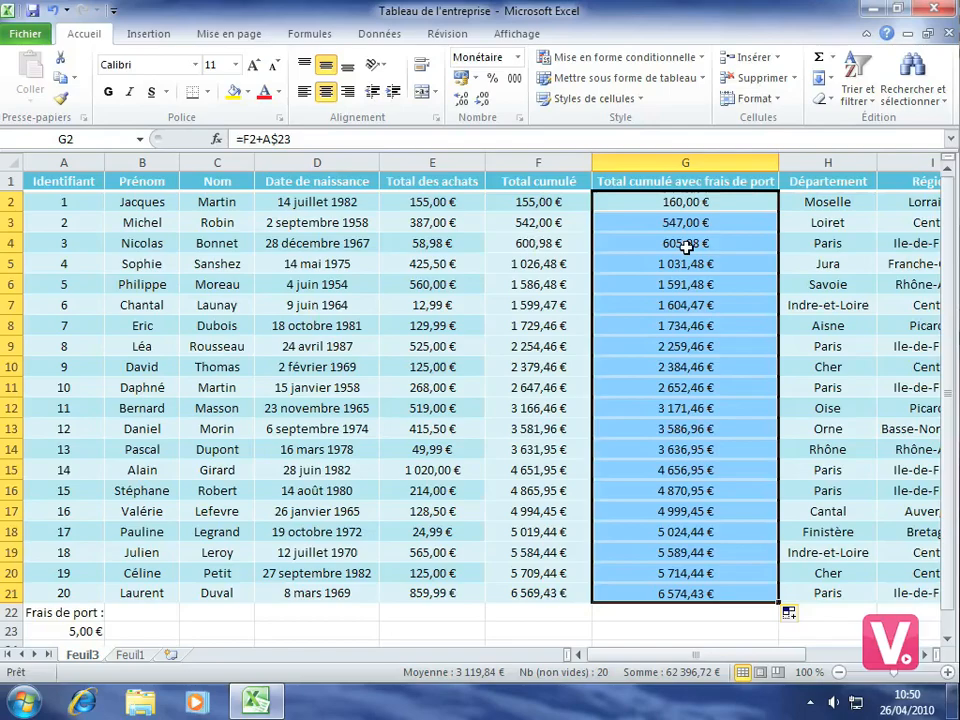
left_click(450, 366)
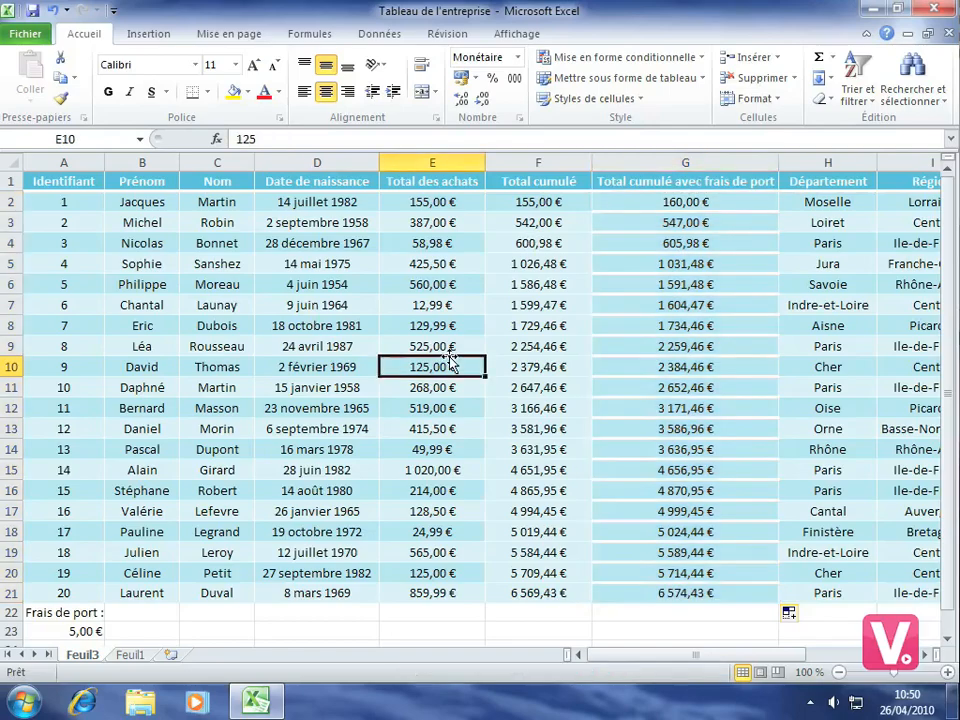